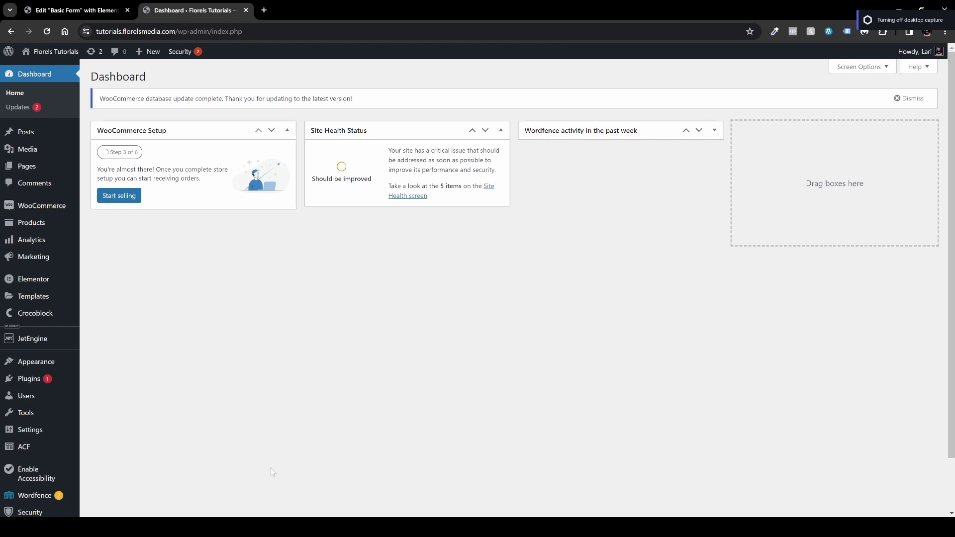
Go to Elementor Settings' Features tab and scroll to Page Transitions
{"action": "mouse_move", "coordinate": [49, 281]}
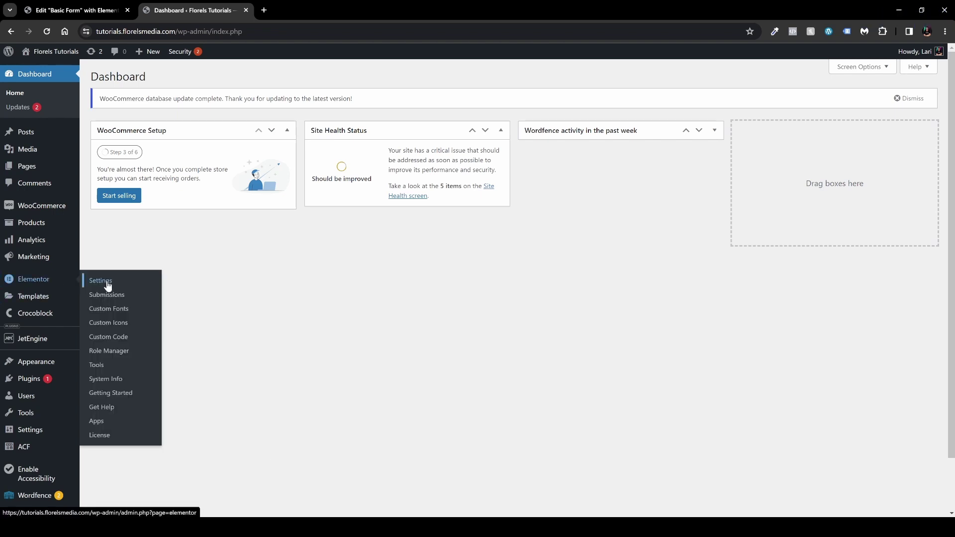
{"action": "left_click", "coordinate": [107, 285]}
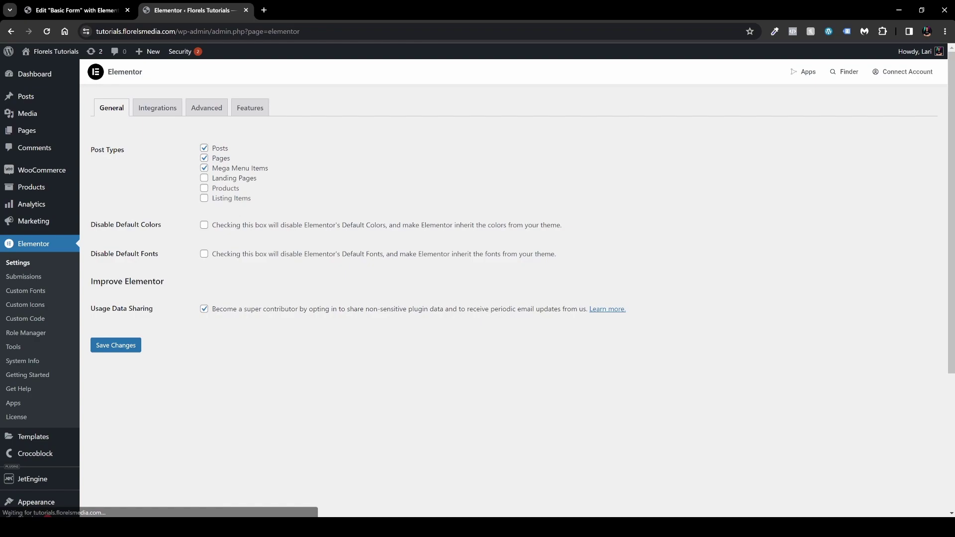
{"action": "left_click", "coordinate": [250, 109]}
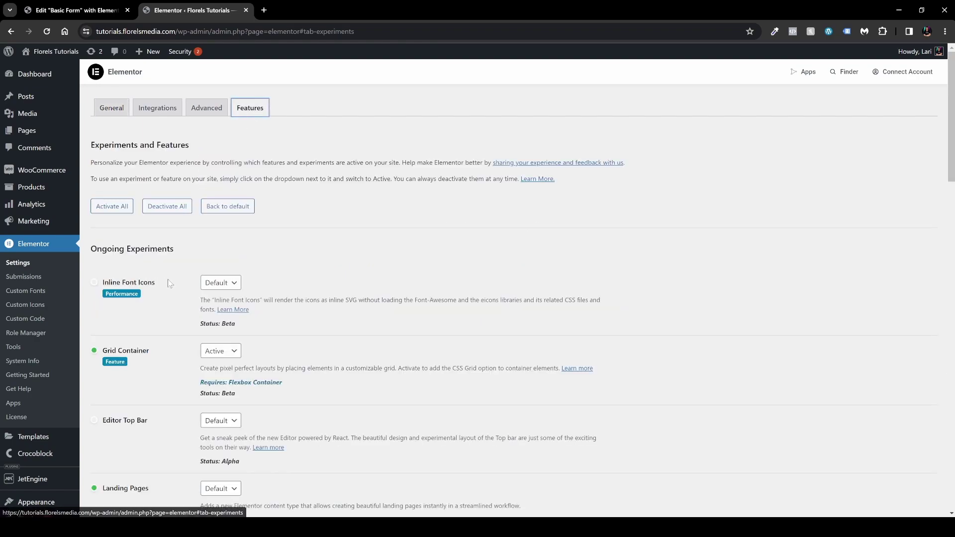
{"action": "scroll", "coordinate": [171, 284], "scroll_direction": "down", "scroll_amount": 10}
{"action": "scroll", "coordinate": [174, 287], "scroll_direction": "down", "scroll_amount": 20}
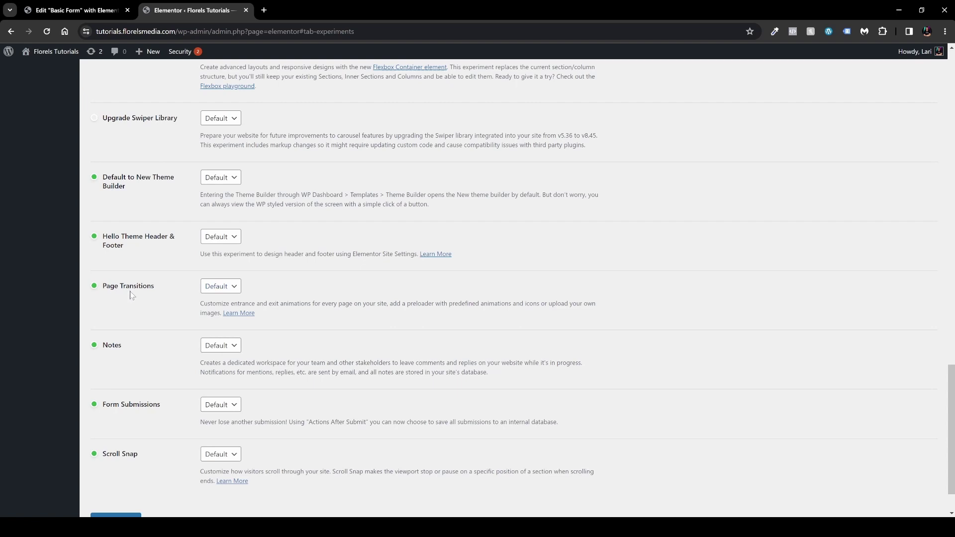
Set Page Transitions to Active and save the changes
{"action": "left_click", "coordinate": [217, 287]}
{"action": "left_click", "coordinate": [222, 308]}
{"action": "scroll", "coordinate": [227, 294], "scroll_direction": "down", "scroll_amount": 1}
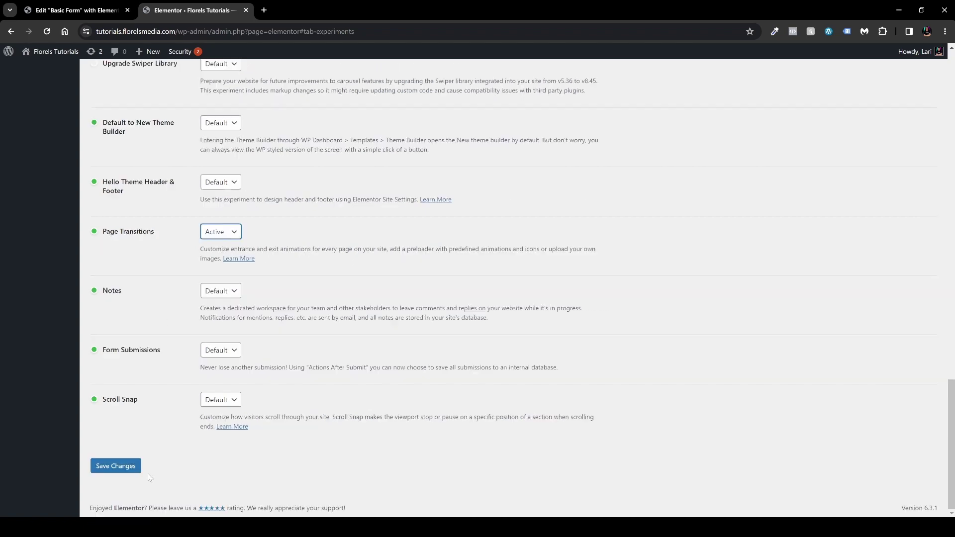
{"action": "left_click", "coordinate": [118, 472]}
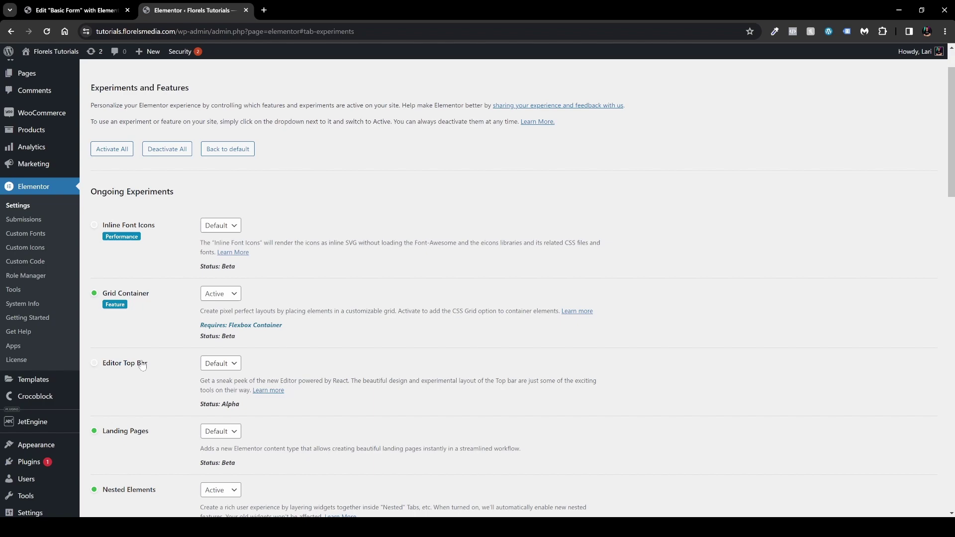
Open the Basic Form page in Elementor, then Site Settings from the hamburger menu
{"action": "scroll", "coordinate": [55, 128], "scroll_direction": "up", "scroll_amount": 1}
{"action": "left_click", "coordinate": [46, 130]}
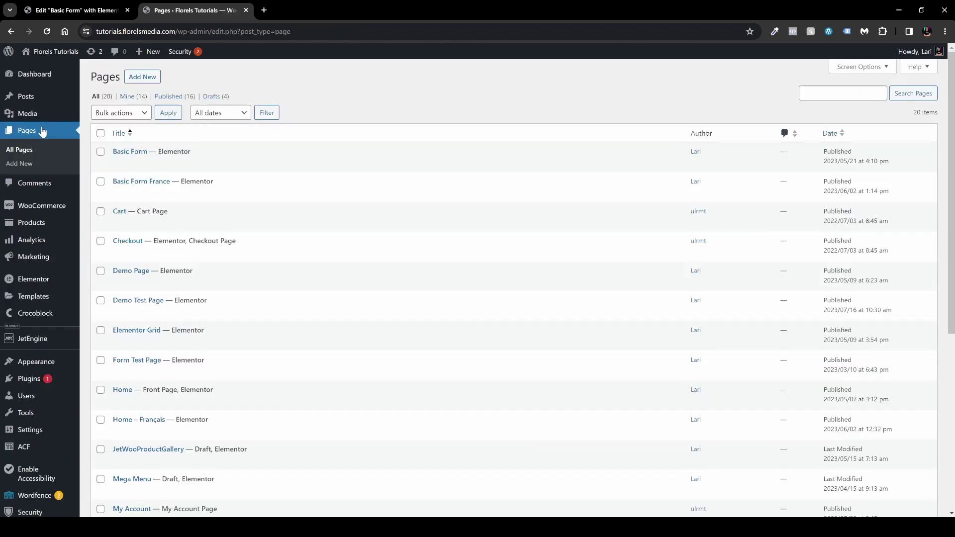
{"action": "mouse_move", "coordinate": [130, 159]}
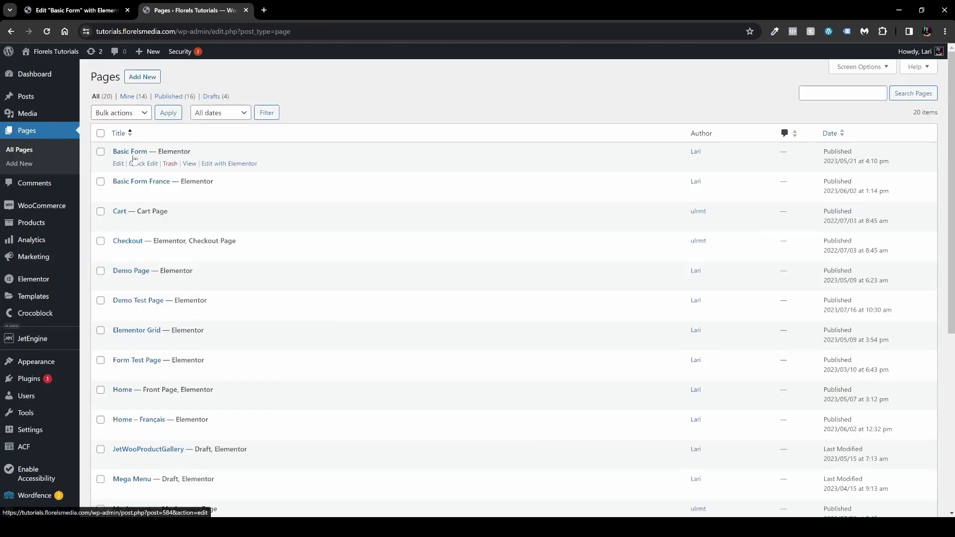
{"action": "left_click", "coordinate": [222, 164]}
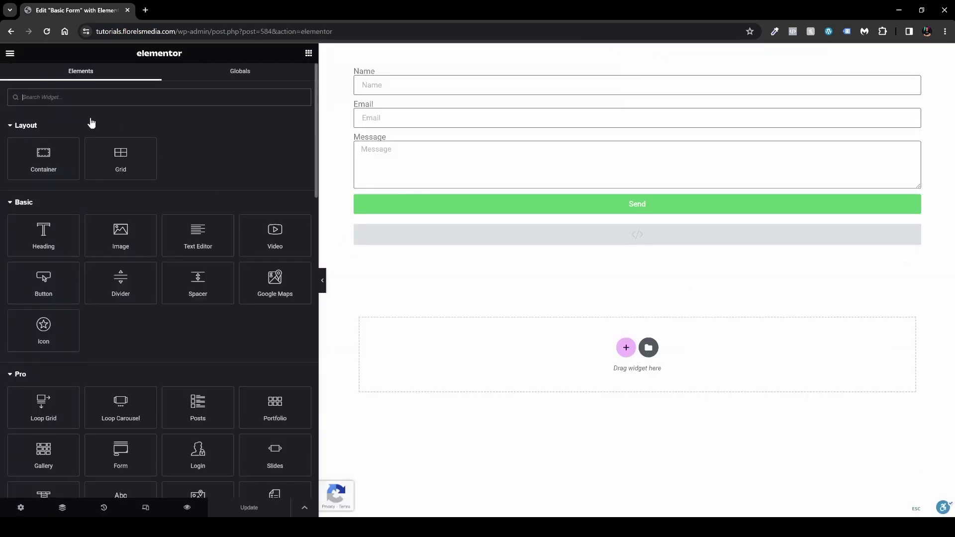
{"action": "left_click", "coordinate": [10, 56]}
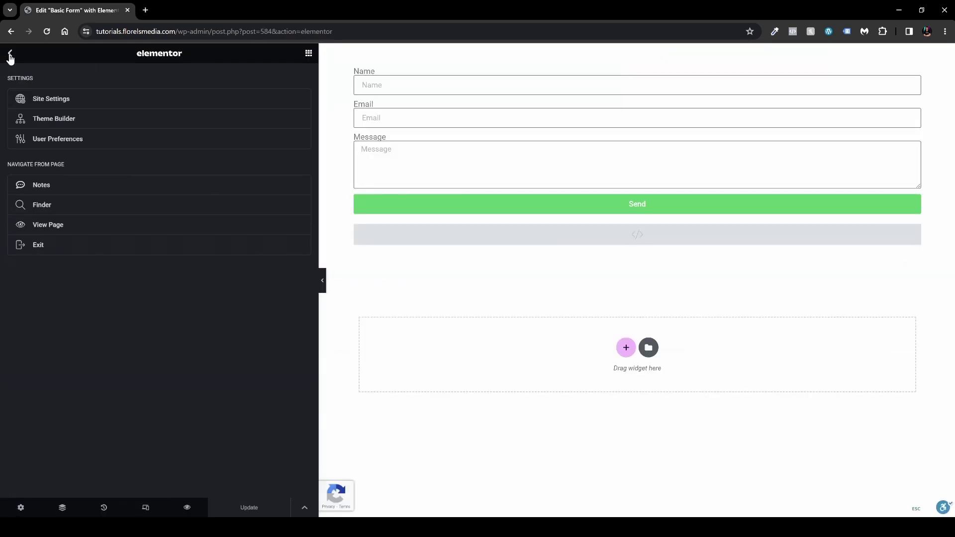
{"action": "left_click", "coordinate": [55, 102]}
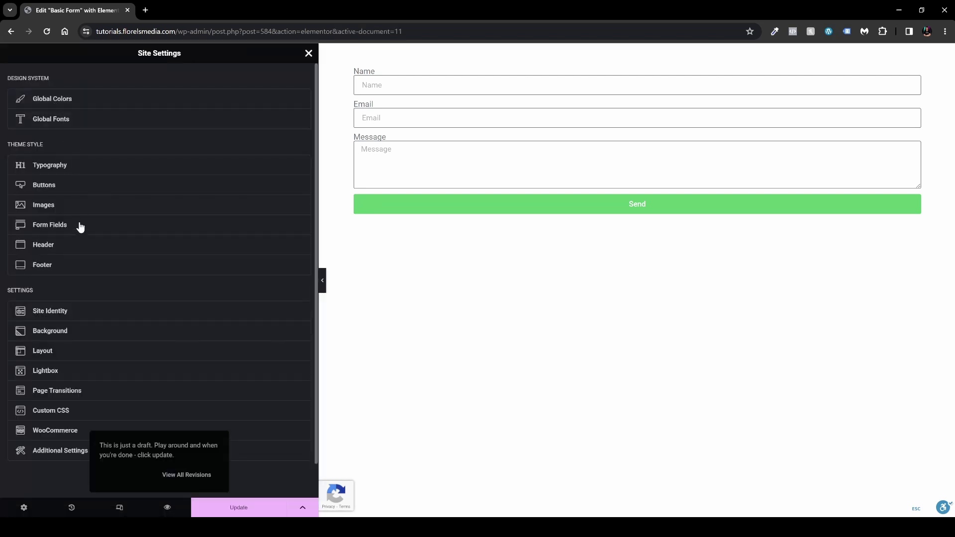
In Page Transitions, set a classic (solid) darker orange background colour, briefly trying Gradient
{"action": "left_click", "coordinate": [67, 393]}
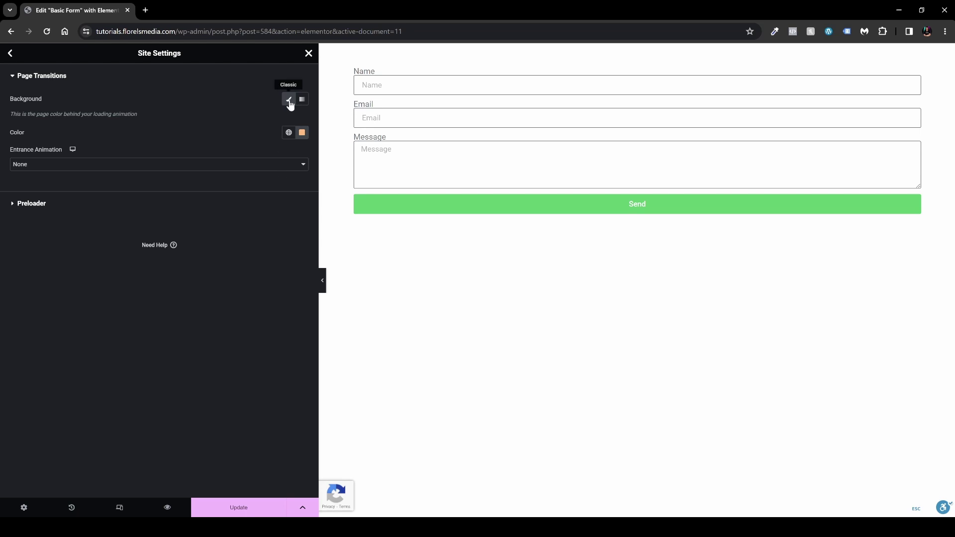
{"action": "left_click", "coordinate": [302, 135]}
{"action": "left_click_drag", "start_coordinate": [307, 213], "coordinate": [310, 175]}
{"action": "left_click", "coordinate": [248, 124]}
{"action": "left_click", "coordinate": [302, 99]}
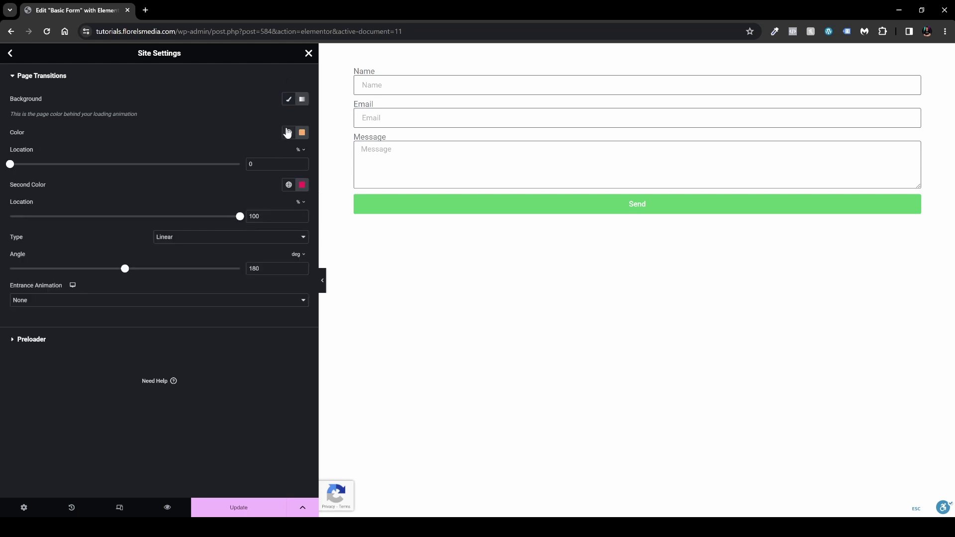
{"action": "left_click", "coordinate": [289, 99]}
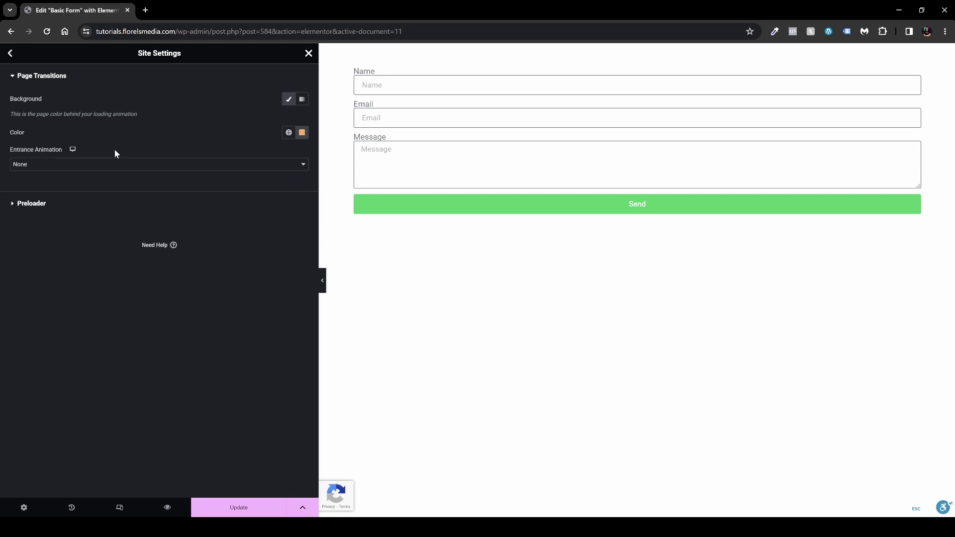
{"action": "left_click", "coordinate": [179, 170]}
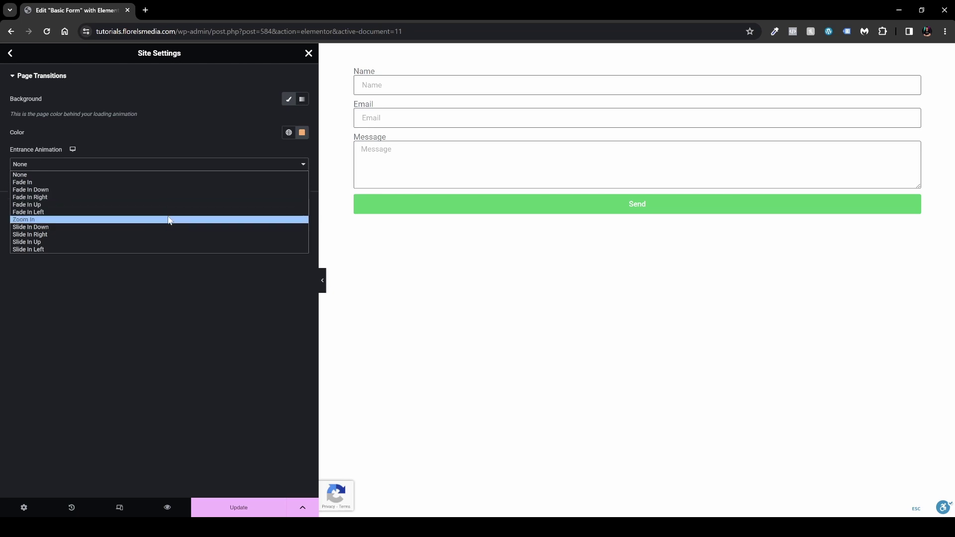
Set entrance animation to Fade In, exit to Fade Out, and preview the transition
{"action": "left_click", "coordinate": [179, 183]}
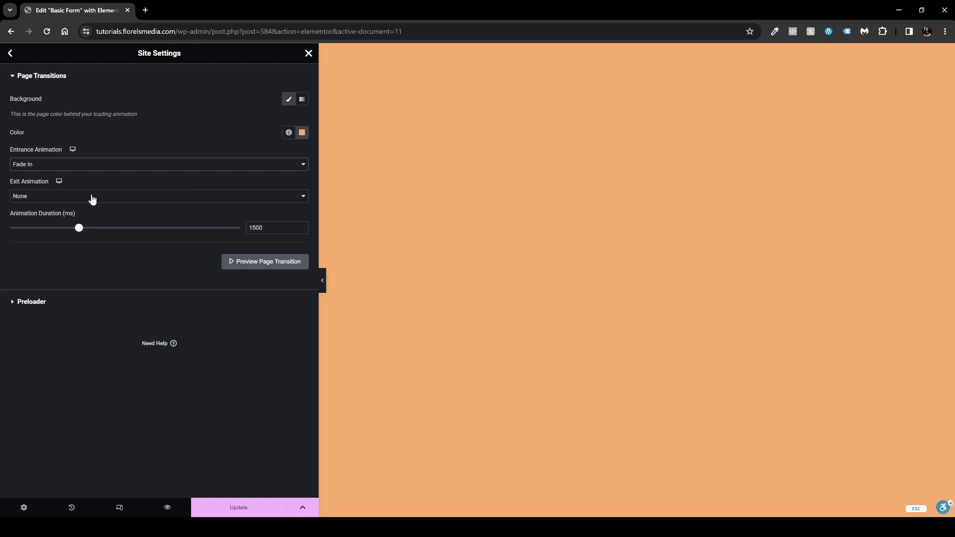
{"action": "left_click", "coordinate": [107, 199]}
{"action": "left_click", "coordinate": [107, 214]}
{"action": "left_click", "coordinate": [244, 269]}
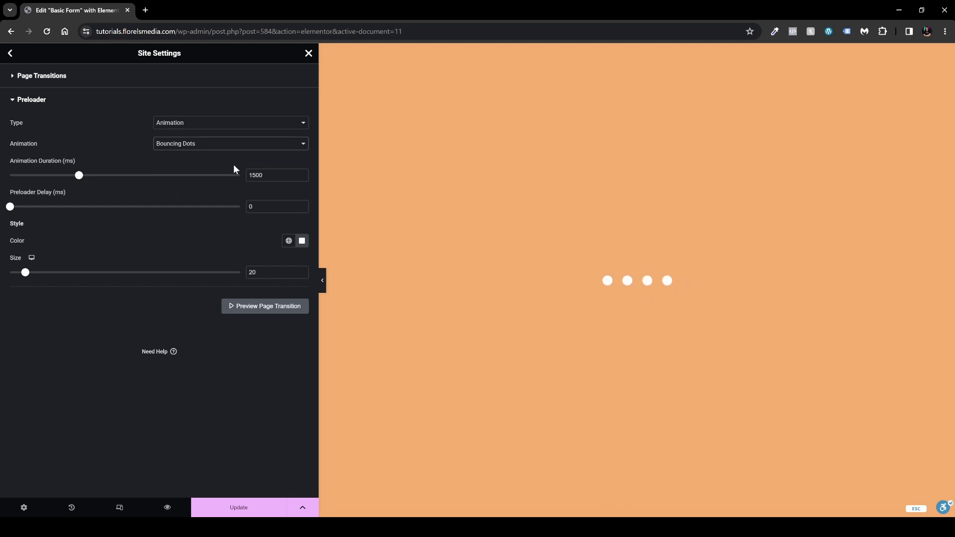
Try Pulsing Dots, Overlap and Spinners as the preloader animation in turn
{"action": "left_click", "coordinate": [238, 147]}
{"action": "left_click", "coordinate": [233, 177]}
{"action": "left_click", "coordinate": [232, 146]}
{"action": "left_click", "coordinate": [220, 193]}
{"action": "left_click", "coordinate": [221, 144]}
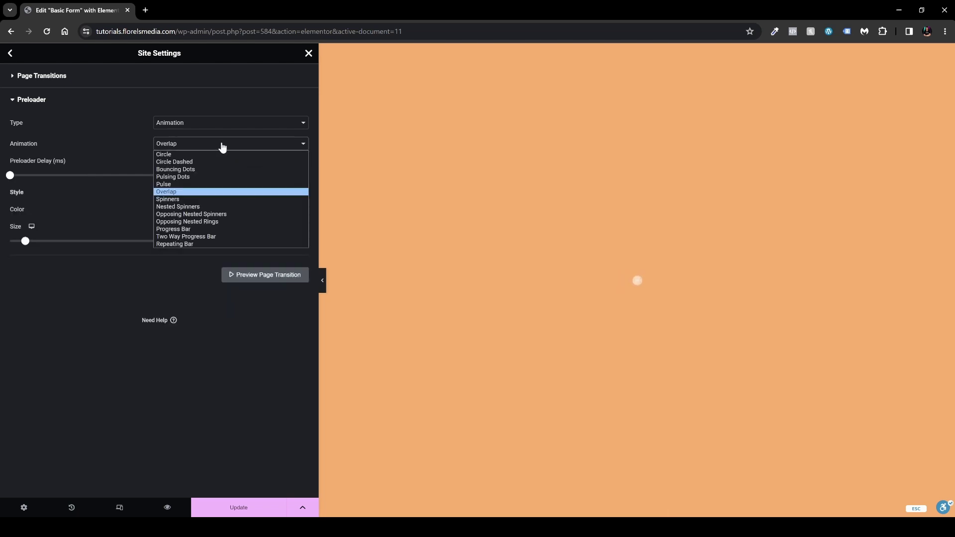
{"action": "left_click", "coordinate": [214, 200]}
{"action": "left_click", "coordinate": [224, 145]}
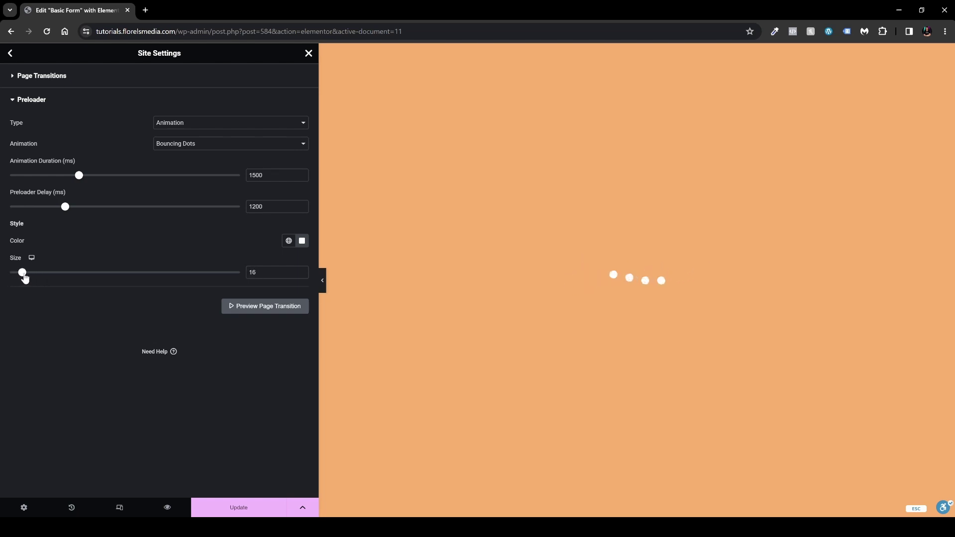
Drag the bouncing dots Size slider up to about 19-20
{"action": "left_click_drag", "start_coordinate": [24, 278], "coordinate": [27, 279]}
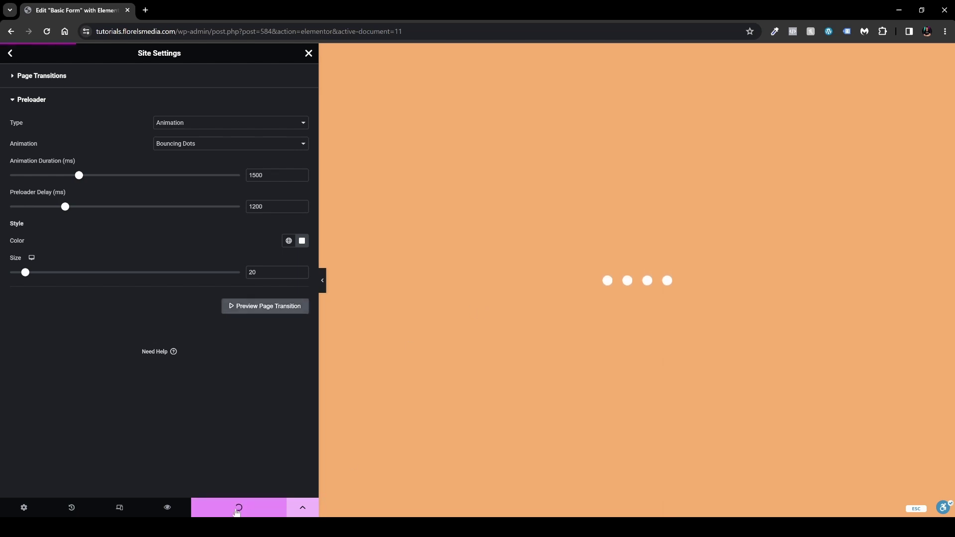
Close Site Settings and select the page URL in the address bar
{"action": "left_click", "coordinate": [309, 53]}
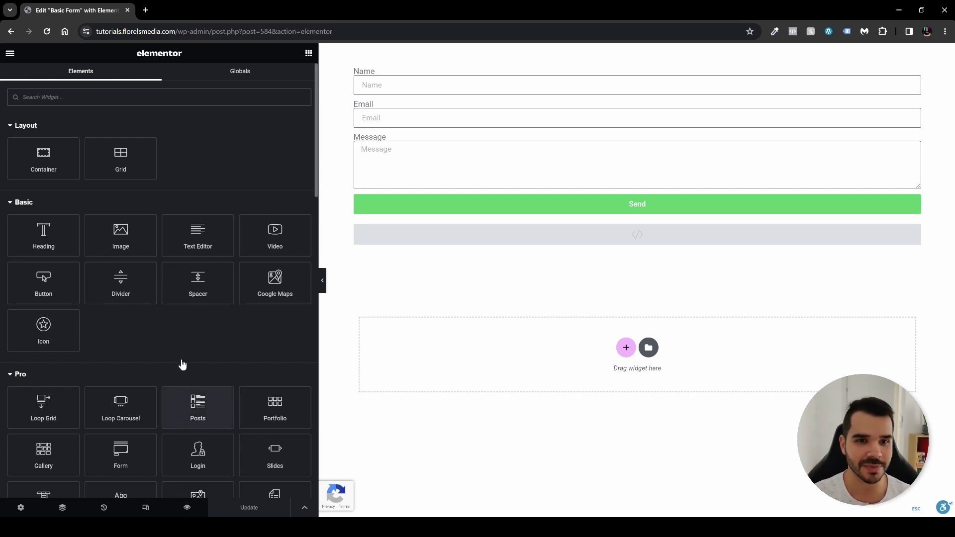
{"action": "left_click_drag", "start_coordinate": [253, 31], "coordinate": [177, 31]}
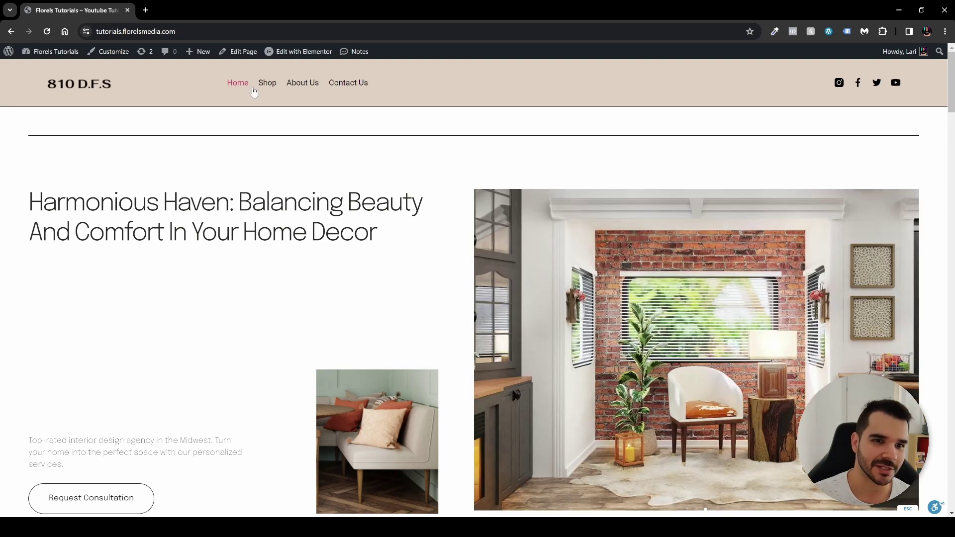
Head to Shop in the live homepage's navigation to trigger the orange fade transition
{"action": "mouse_move", "coordinate": [267, 85]}
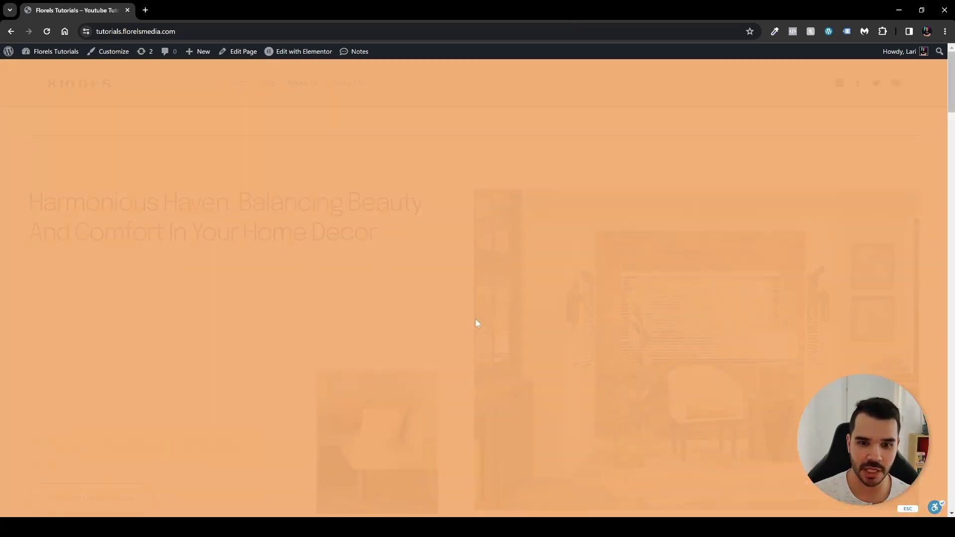